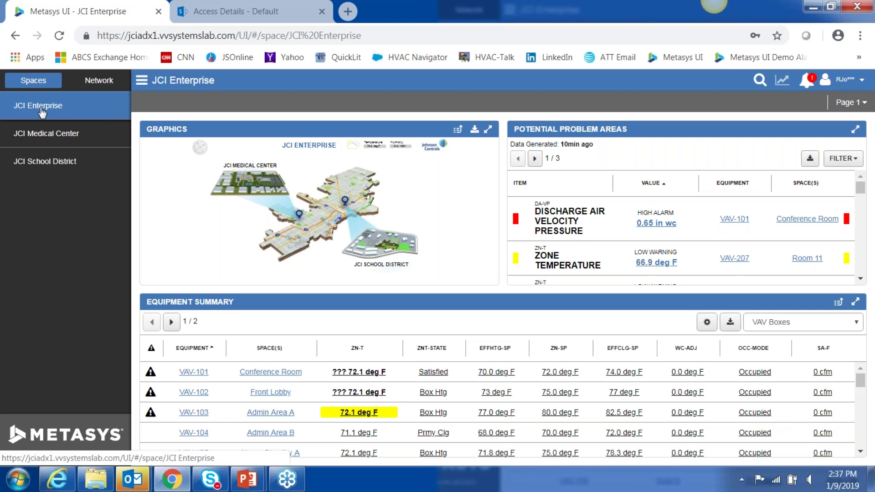
Open Advanced Search & Reporting and restrict the search to Floor 1 of JCI High School in the JCI School District.
{"action": "left_click", "coordinate": [759, 81]}
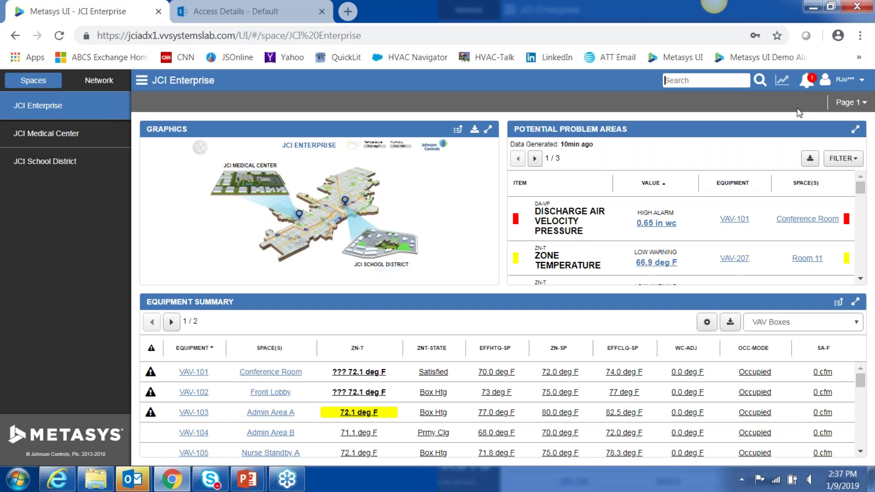
{"action": "left_click", "coordinate": [825, 82]}
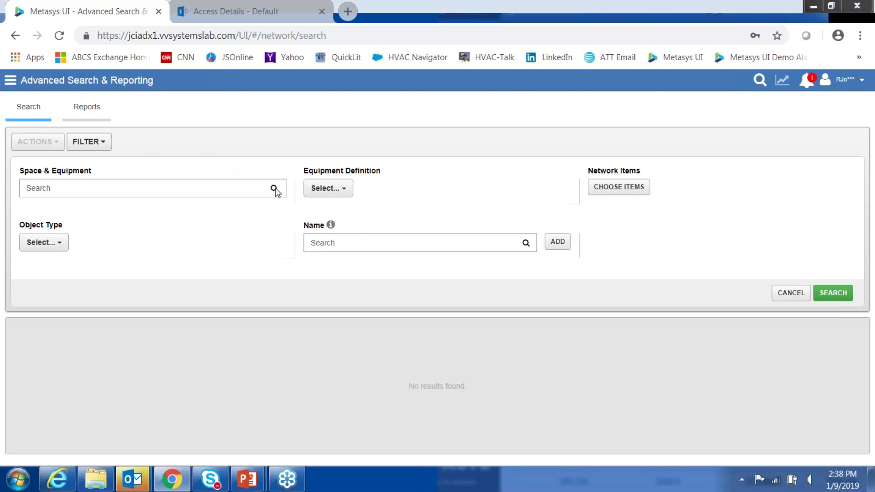
{"action": "left_click", "coordinate": [166, 191]}
{"action": "type", "text": "floor1"}
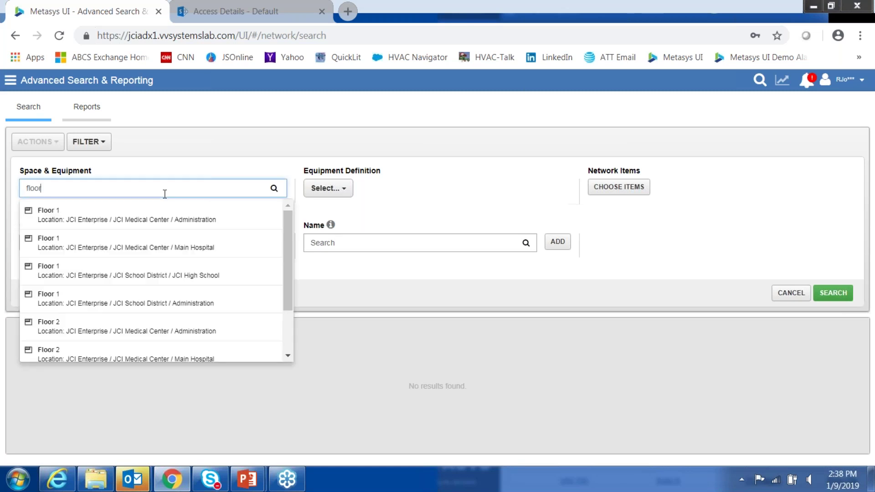
{"action": "key", "text": "BackSpace"}
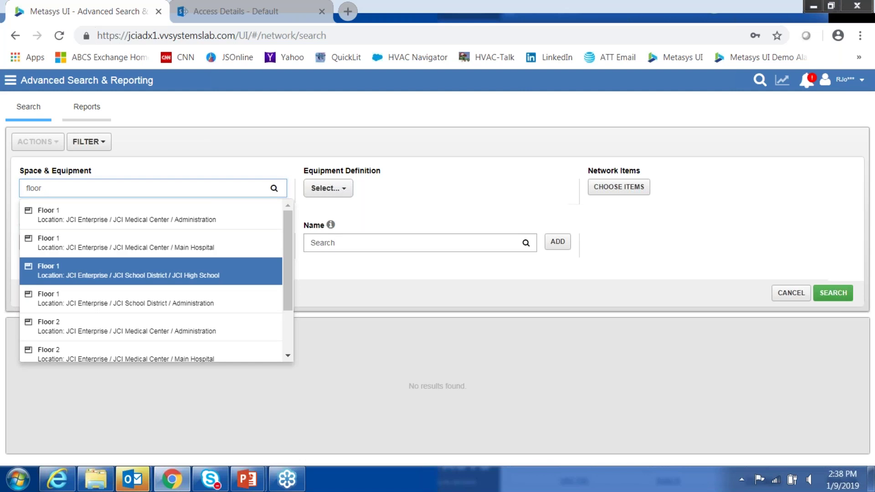
{"action": "left_click", "coordinate": [84, 274]}
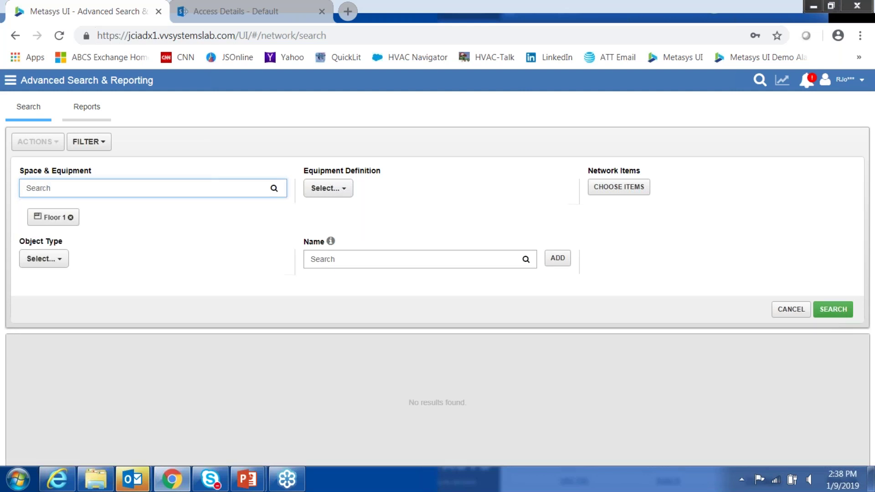
Filter by the Chilled Beams equipment definition with the ZN-T and ZN-SP points, and run the search.
{"action": "left_click", "coordinate": [345, 191]}
{"action": "left_click", "coordinate": [312, 319]}
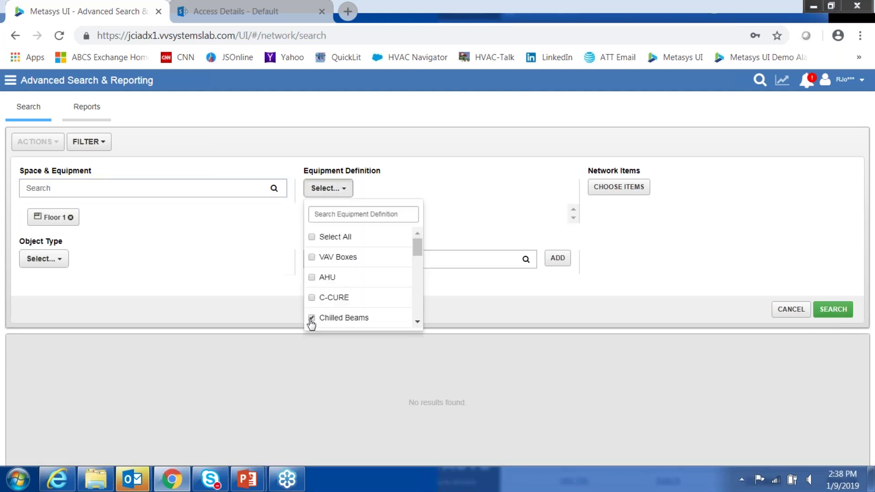
{"action": "left_click", "coordinate": [453, 207]}
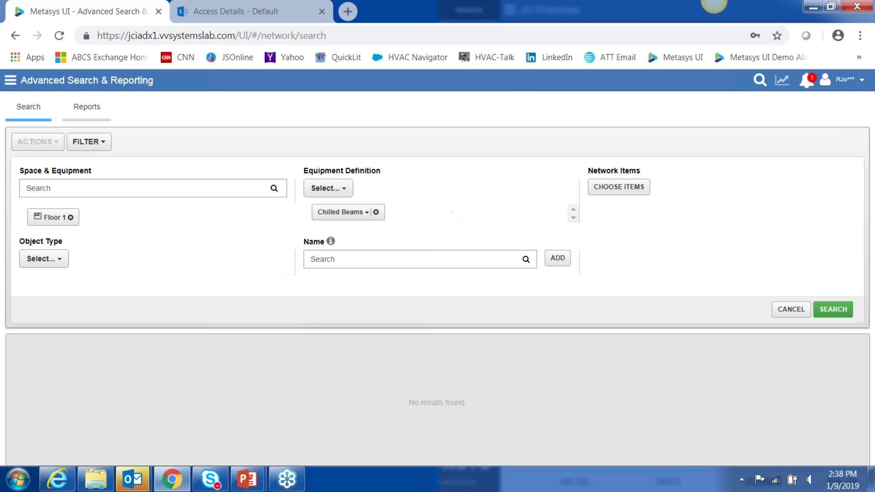
{"action": "left_click", "coordinate": [367, 213]}
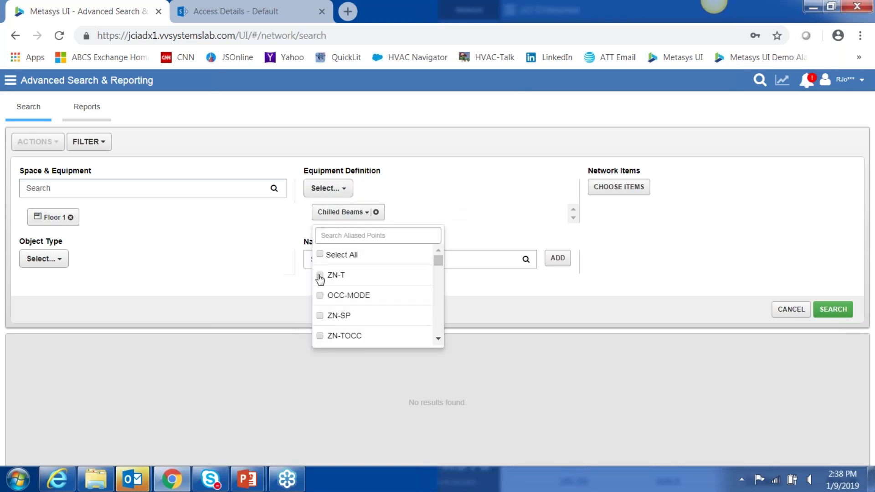
{"action": "left_click", "coordinate": [320, 276]}
{"action": "left_click", "coordinate": [320, 315]}
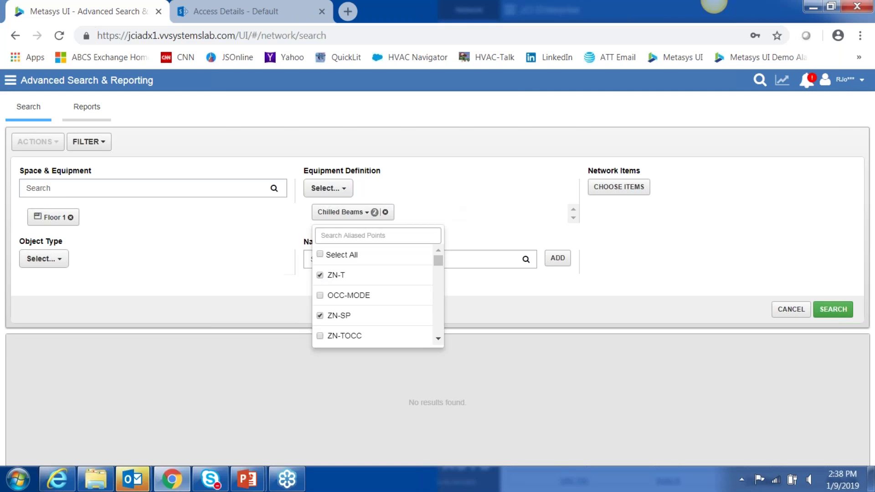
{"action": "left_click", "coordinate": [834, 310]}
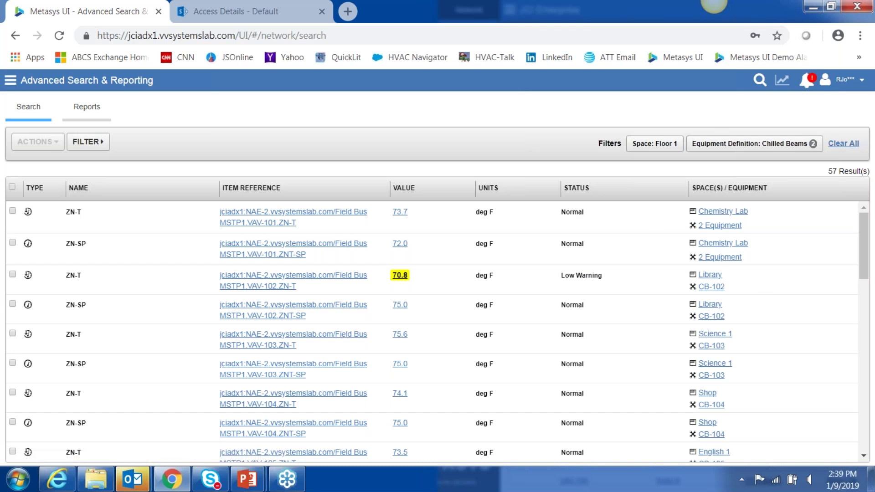
Set up a bulk Override command of 74 deg F for the ZN-SP points of the Chemistry Lab and the Library.
{"action": "left_click", "coordinate": [12, 244]}
{"action": "left_click", "coordinate": [13, 304]}
{"action": "left_click", "coordinate": [38, 142]}
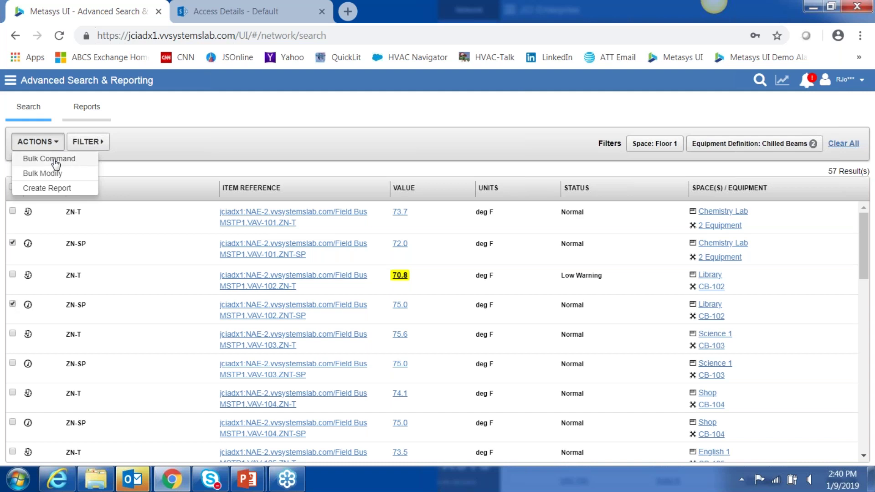
{"action": "left_click", "coordinate": [49, 159]}
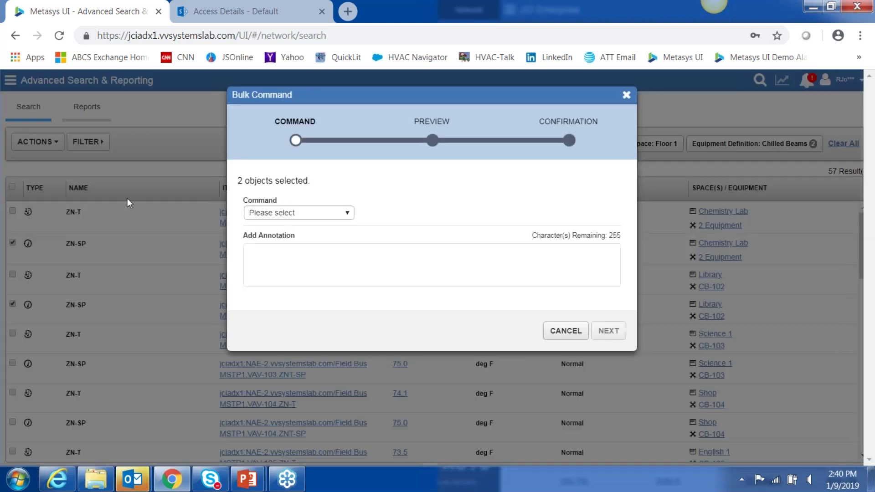
{"action": "left_click", "coordinate": [348, 214]}
{"action": "left_click", "coordinate": [301, 244]}
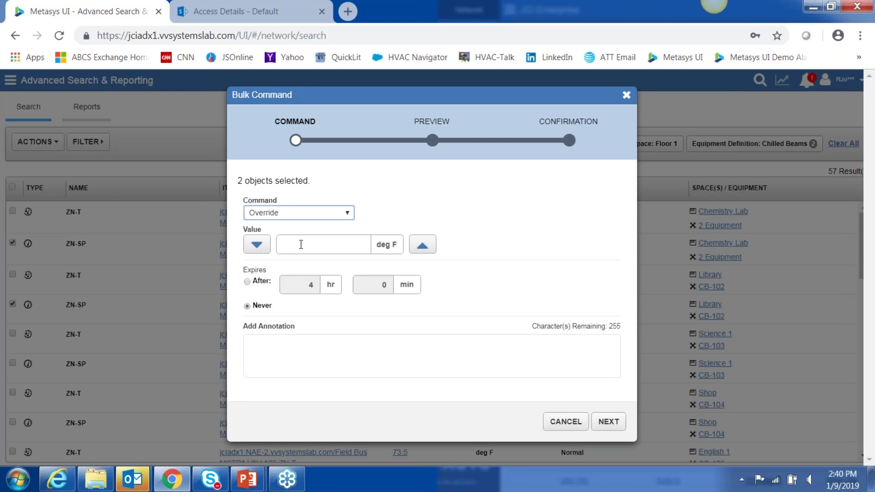
{"action": "left_click", "coordinate": [301, 244]}
{"action": "left_click", "coordinate": [301, 244]}
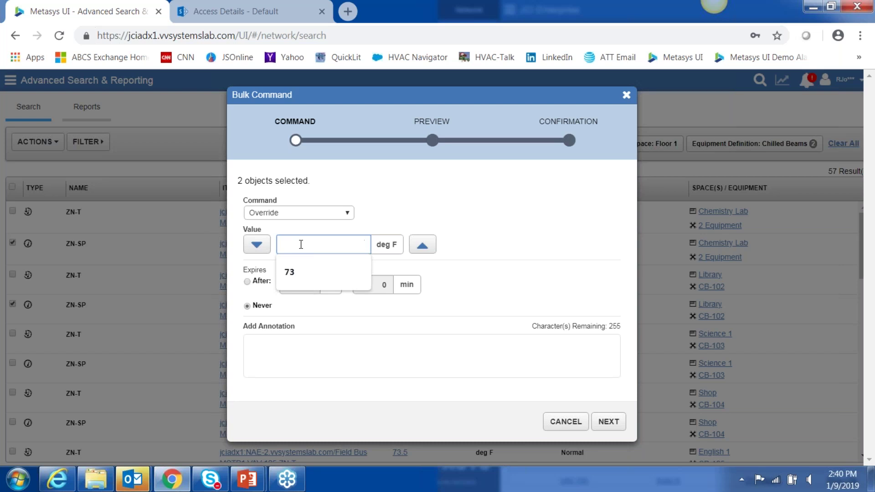
{"action": "type", "text": "74"}
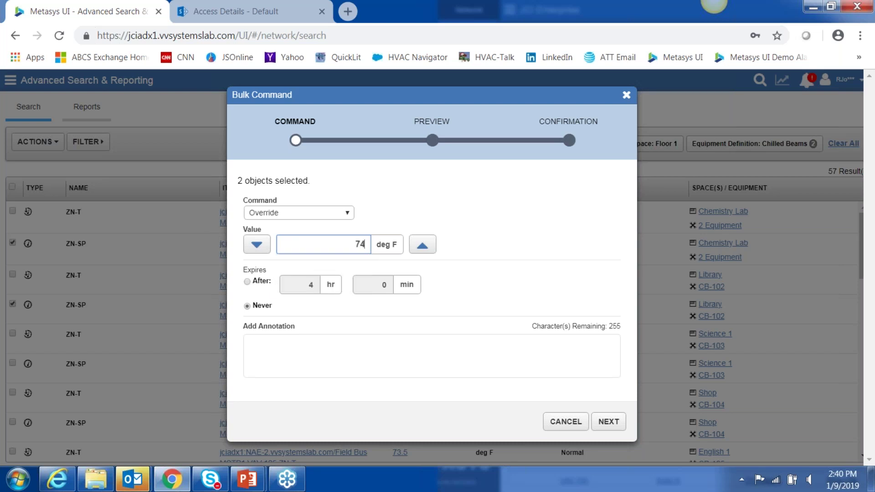
Make the override expire after 1 hour, annotate it "Webinar demo", and apply it to the selected objects.
{"action": "left_click", "coordinate": [256, 282]}
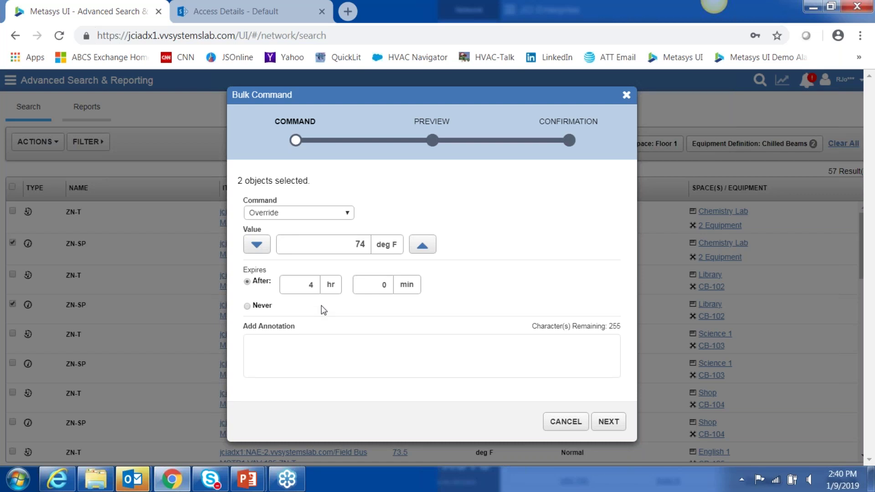
{"action": "double_click", "coordinate": [311, 285]}
{"action": "type", "text": "1"}
{"action": "left_click", "coordinate": [431, 356]}
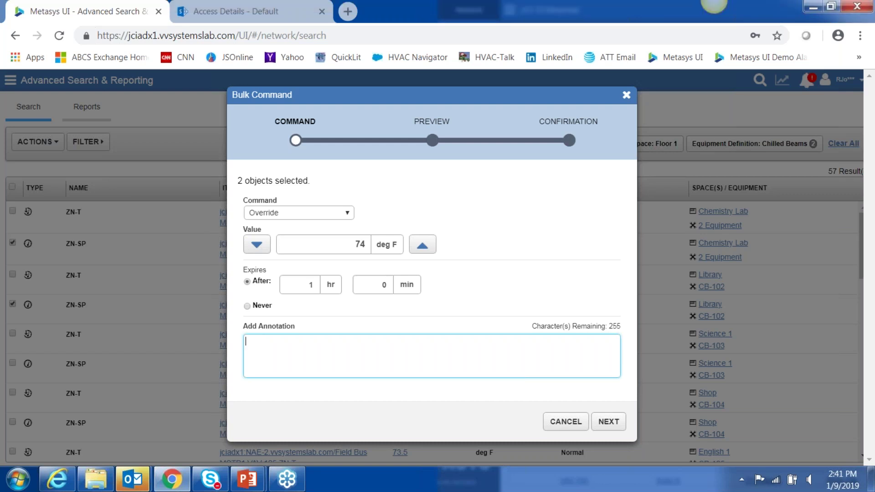
{"action": "type", "text": "Webinar demo"}
{"action": "left_click", "coordinate": [610, 421]}
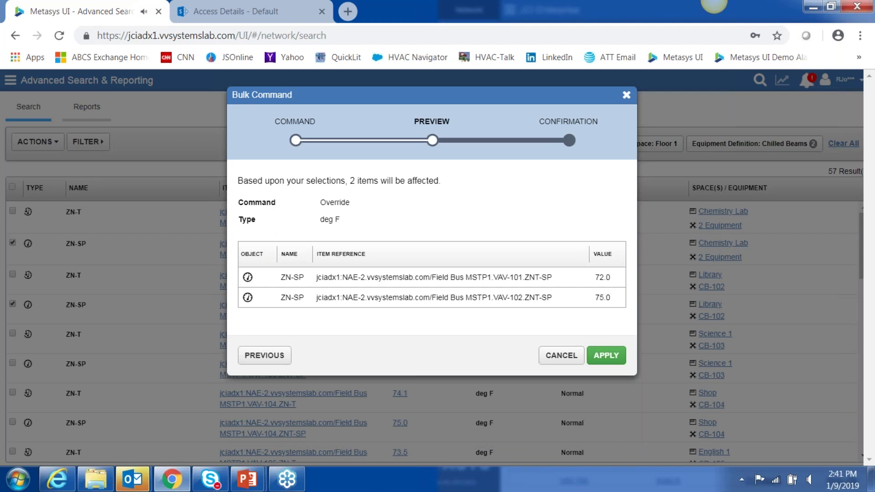
{"action": "left_click", "coordinate": [606, 355]}
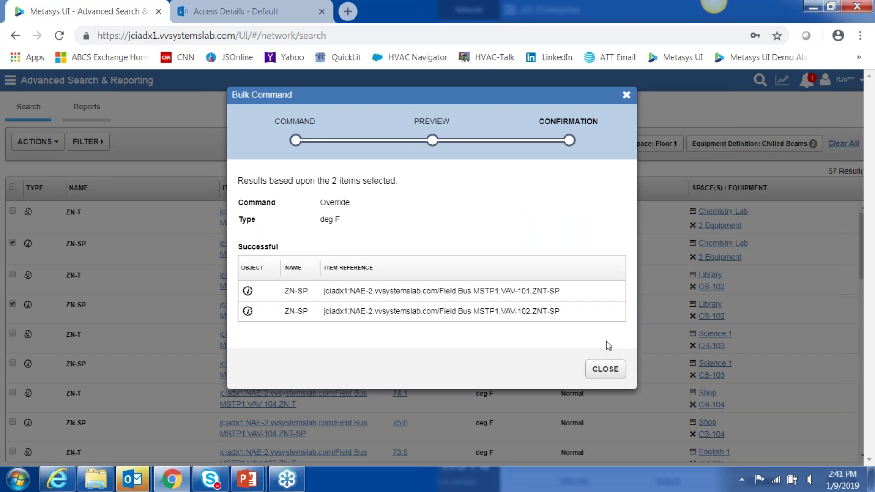
{"action": "left_click", "coordinate": [606, 370]}
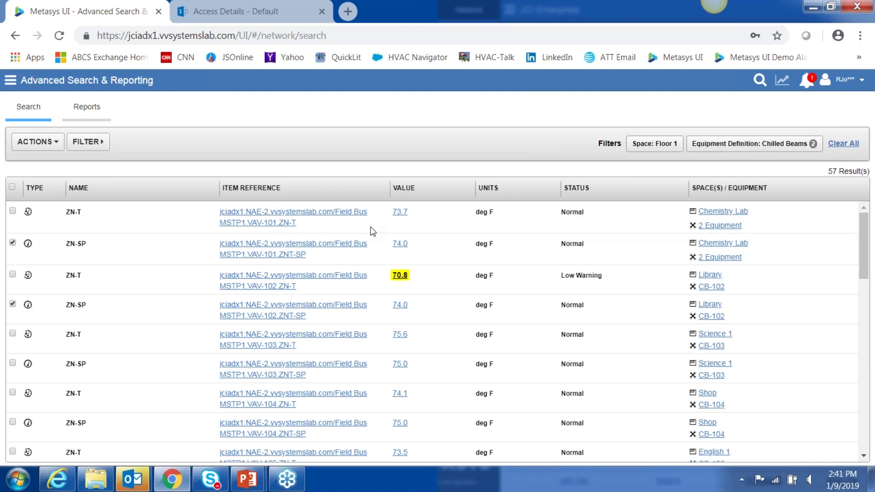
Start a Trend report for the selected points and have it delivered to the recipient's e-mail address.
{"action": "left_click", "coordinate": [36, 142]}
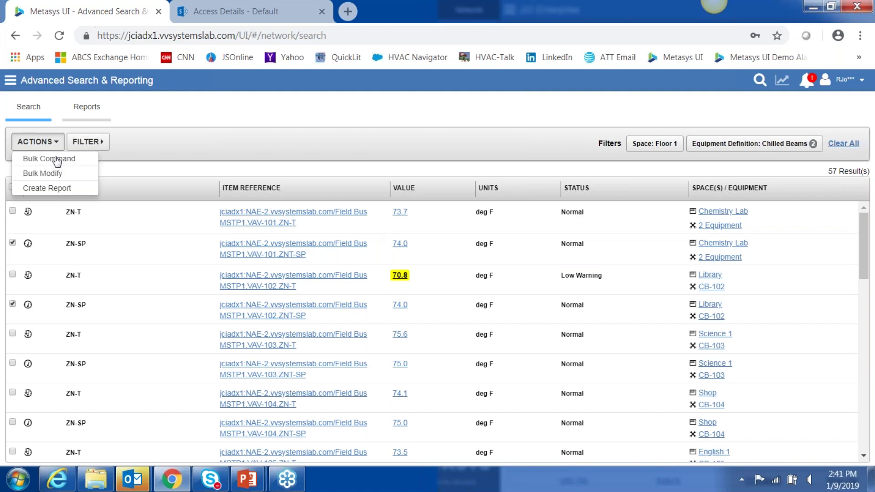
{"action": "left_click", "coordinate": [47, 188]}
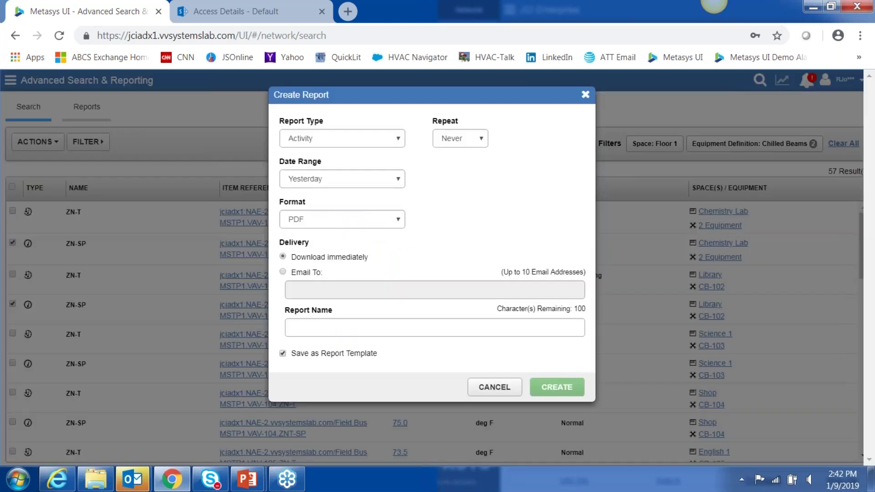
{"action": "left_click", "coordinate": [400, 139]}
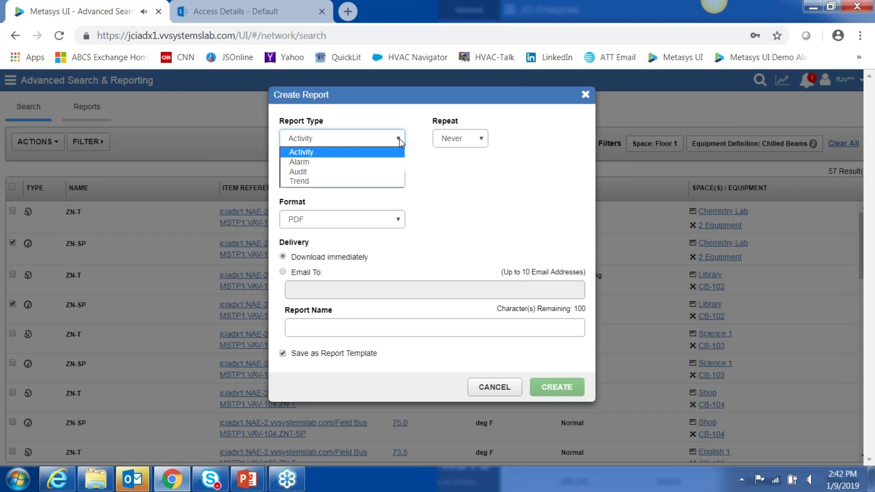
{"action": "left_click", "coordinate": [318, 182]}
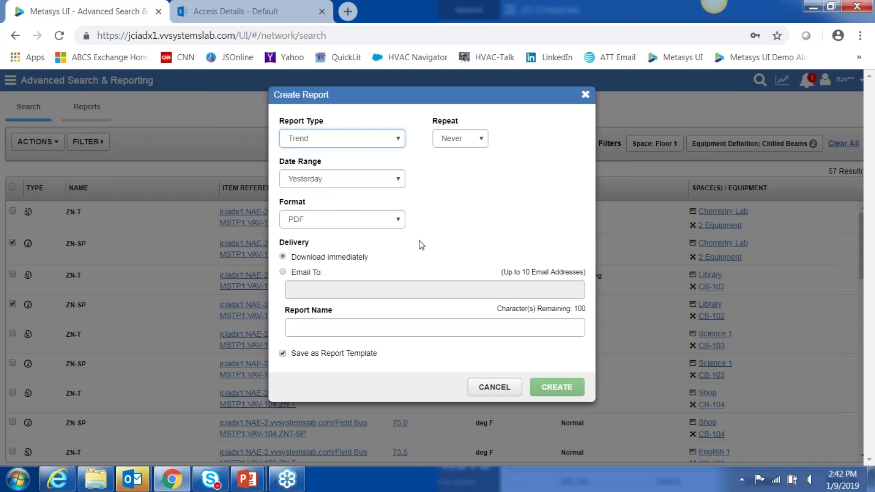
{"action": "left_click", "coordinate": [283, 273]}
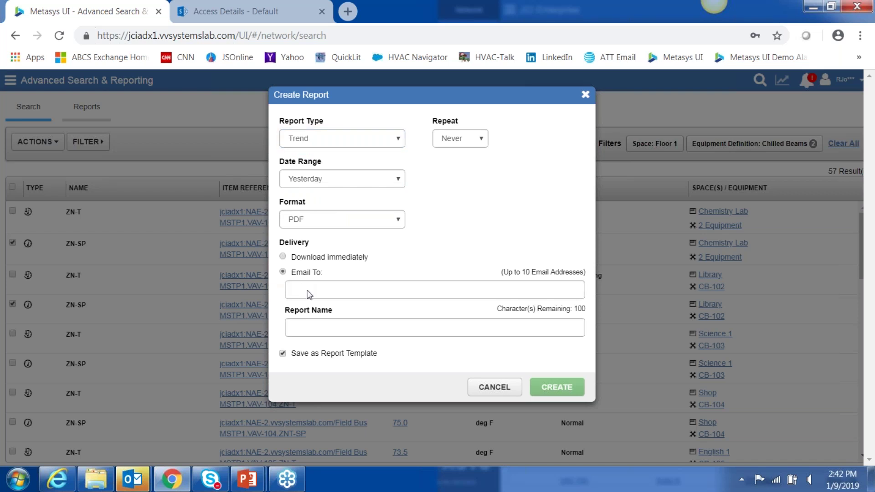
{"action": "left_click", "coordinate": [309, 294]}
{"action": "left_click", "coordinate": [302, 315]}
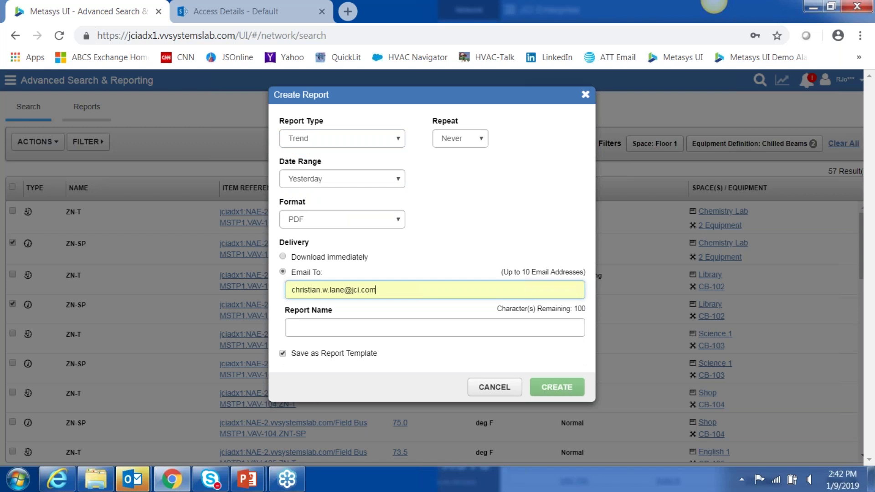
Schedule the report to repeat weekly on Thursday and end after 1 occurrence.
{"action": "left_click", "coordinate": [482, 139]}
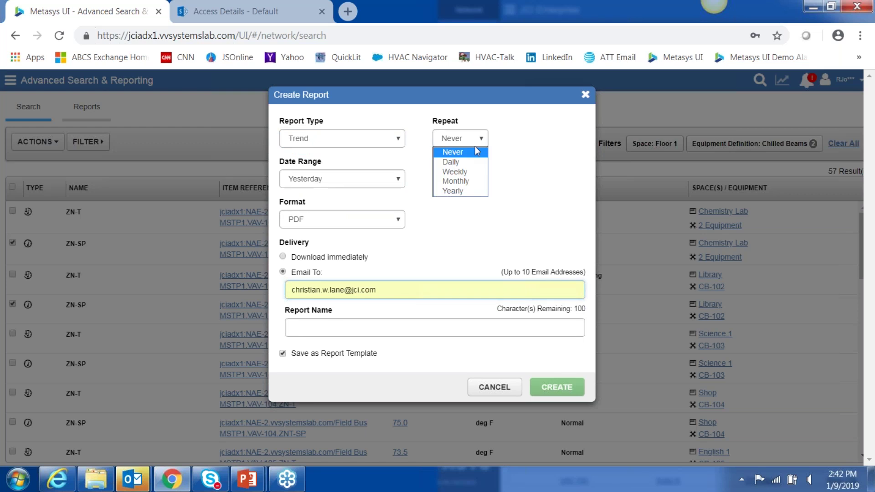
{"action": "left_click", "coordinate": [454, 172]}
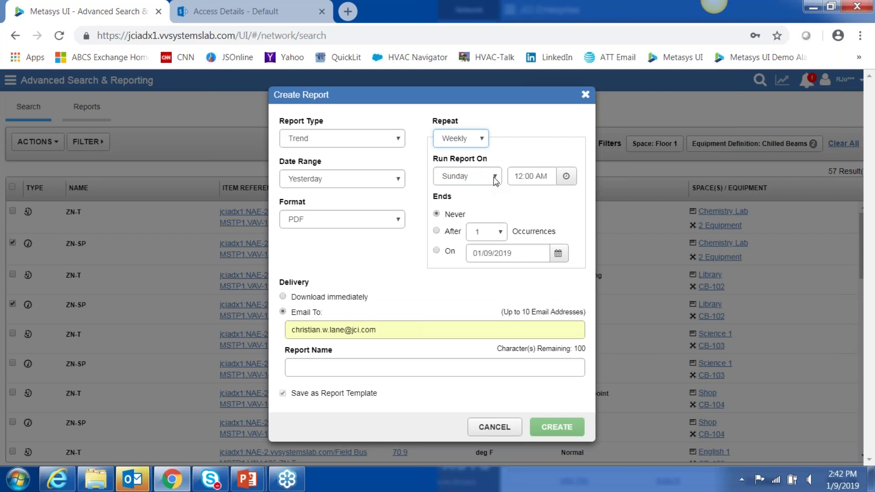
{"action": "left_click", "coordinate": [496, 181]}
{"action": "left_click", "coordinate": [435, 230]}
{"action": "left_click", "coordinate": [436, 231]}
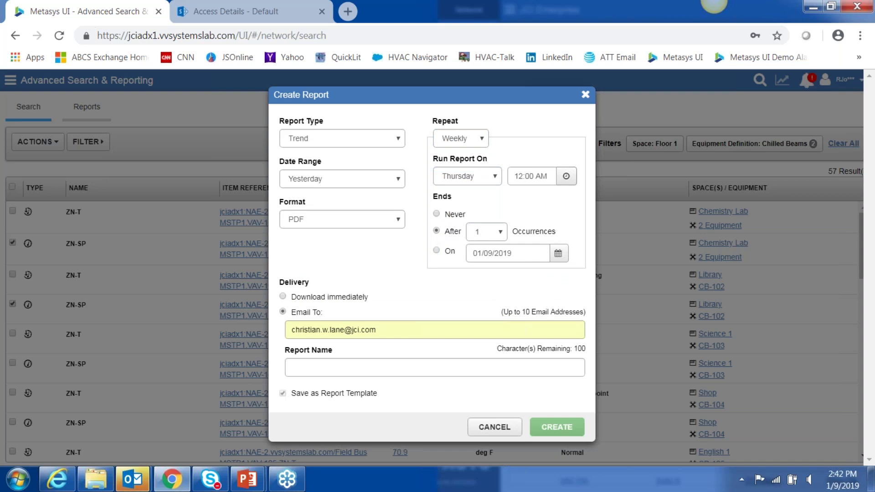
Set the report's run time to 6:00 PM.
{"action": "left_click", "coordinate": [531, 176]}
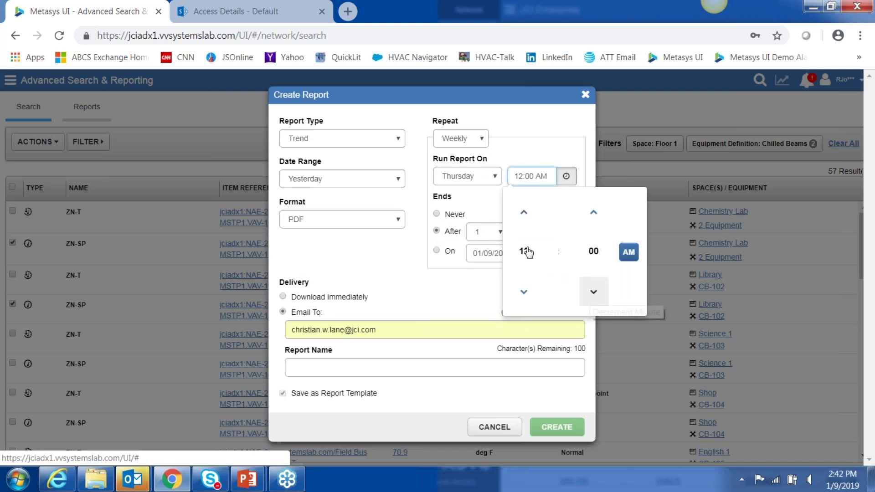
{"action": "left_click", "coordinate": [593, 292]}
{"action": "left_click", "coordinate": [525, 214]}
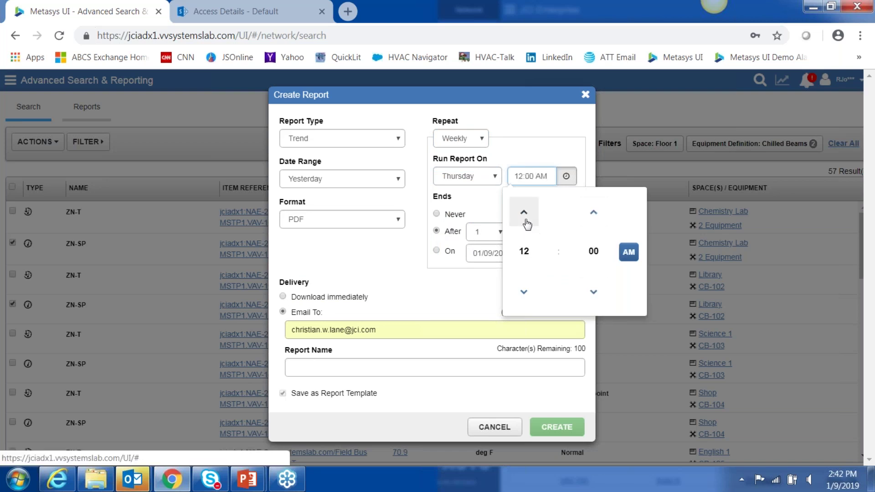
{"action": "left_click", "coordinate": [525, 220]}
{"action": "left_click", "coordinate": [525, 219]}
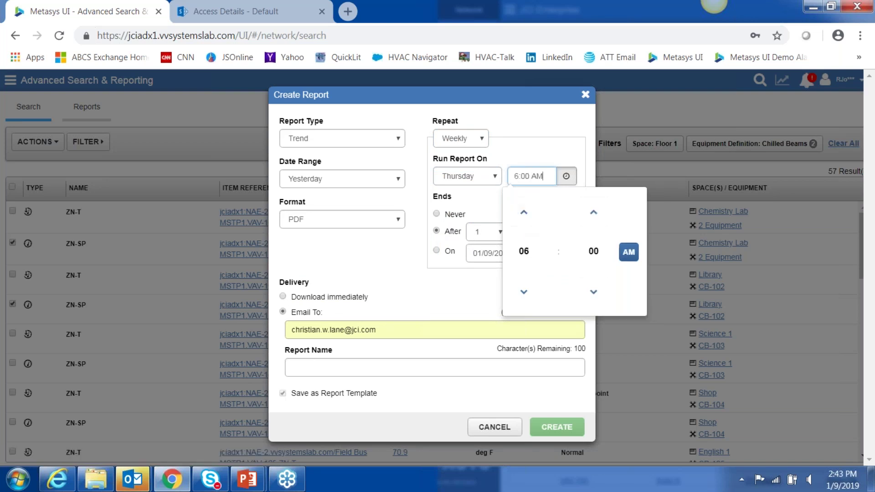
{"action": "left_click", "coordinate": [628, 252]}
{"action": "left_click", "coordinate": [415, 306]}
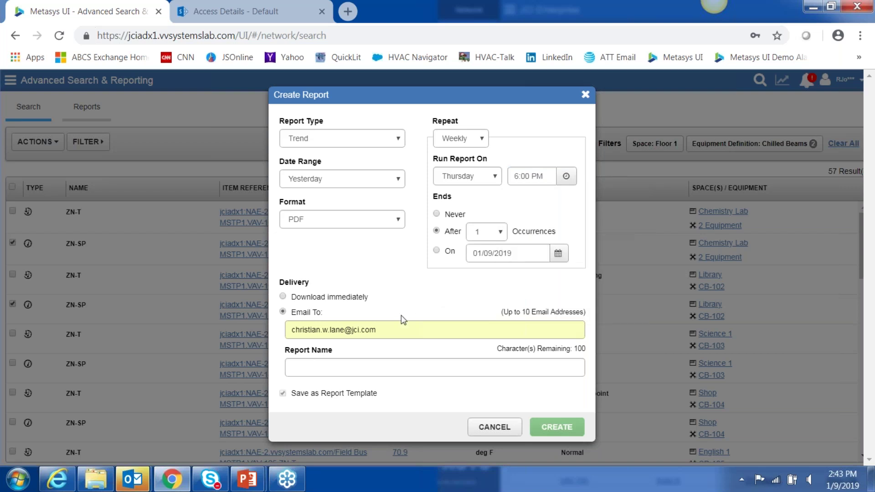
Name the report "Sales Webinar Report Demo", create it, and display the list of saved reports.
{"action": "left_click", "coordinate": [402, 367]}
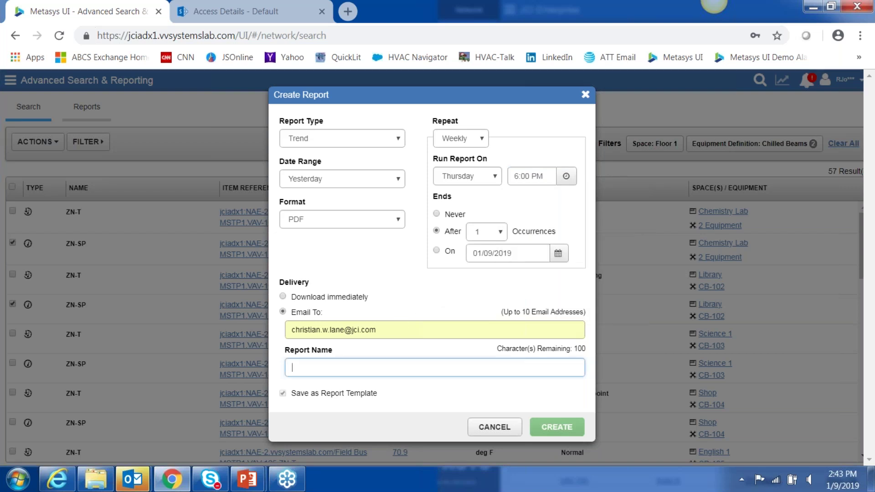
{"action": "type", "text": "Sales Wbin"}
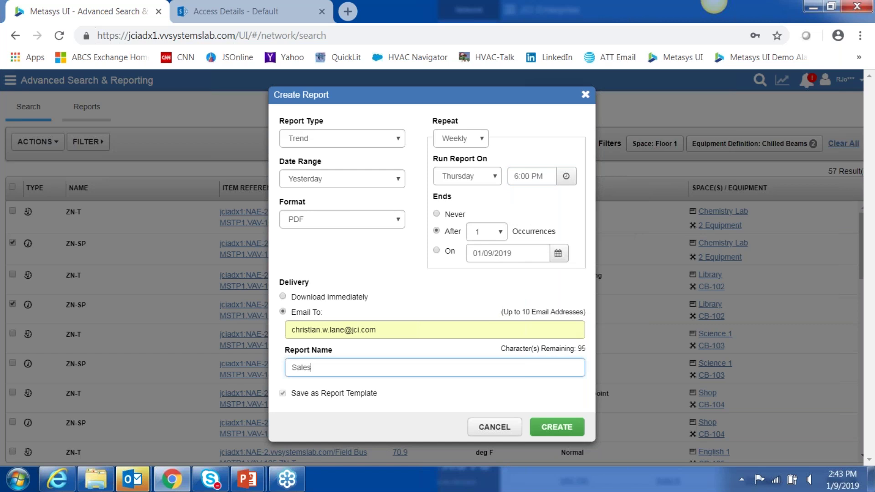
{"action": "key", "text": "BackSpace"}
{"action": "key", "text": "BackSpace"}
{"action": "key", "text": "BackSpace"}
{"action": "type", "text": "ebain"}
{"action": "key", "text": "BackSpace"}
{"action": "key", "text": "BackSpace"}
{"action": "key", "text": "BackSpace"}
{"action": "type", "text": "inar Report Demo"}
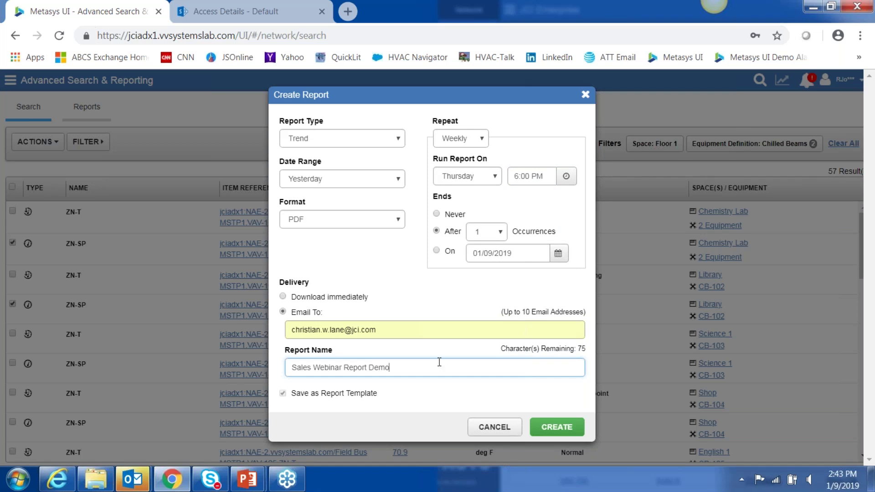
{"action": "left_click", "coordinate": [557, 428]}
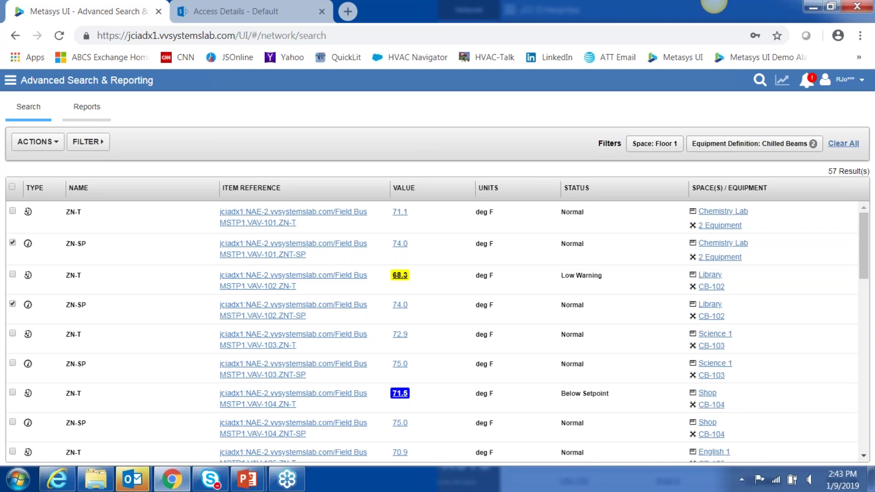
{"action": "left_click", "coordinate": [86, 107]}
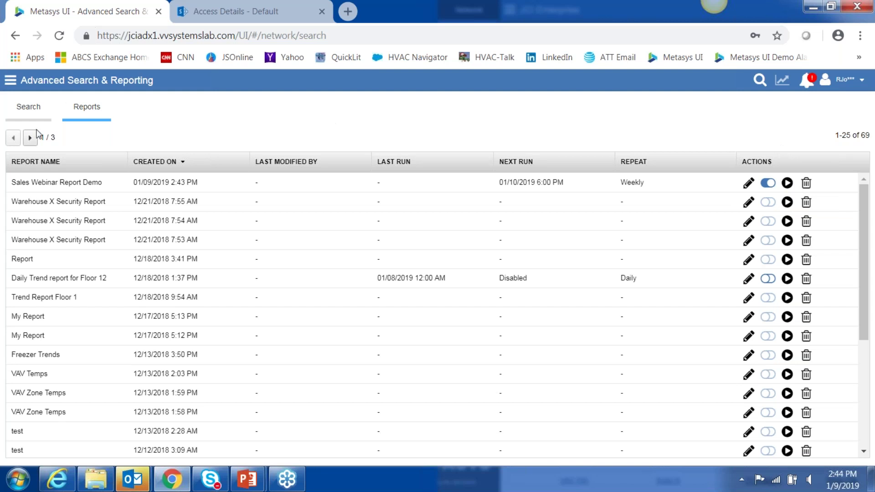
Return to the search and narrow the Floor 1 chilled beam results to the Alarm Extension object type.
{"action": "left_click", "coordinate": [35, 113]}
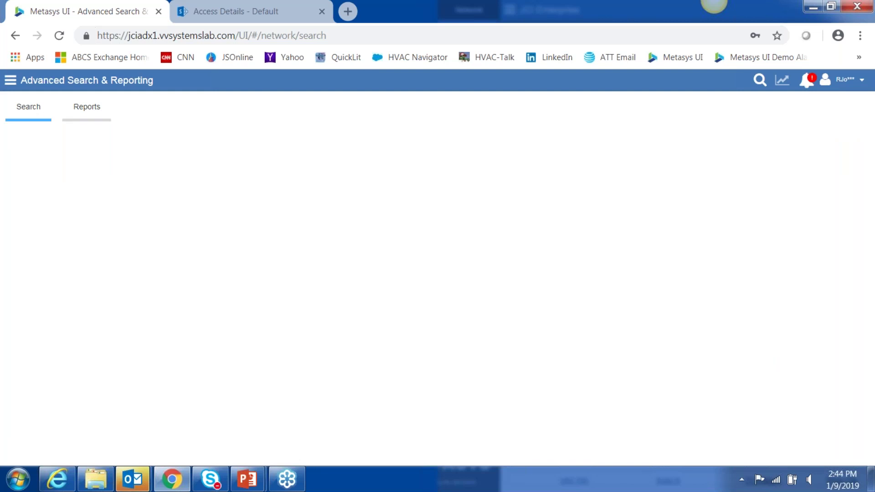
{"action": "left_click", "coordinate": [105, 142]}
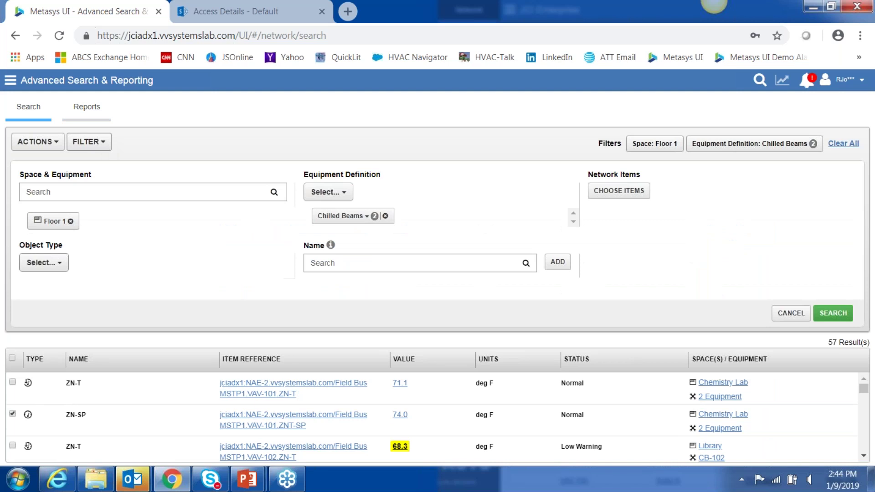
{"action": "left_click", "coordinate": [44, 263]}
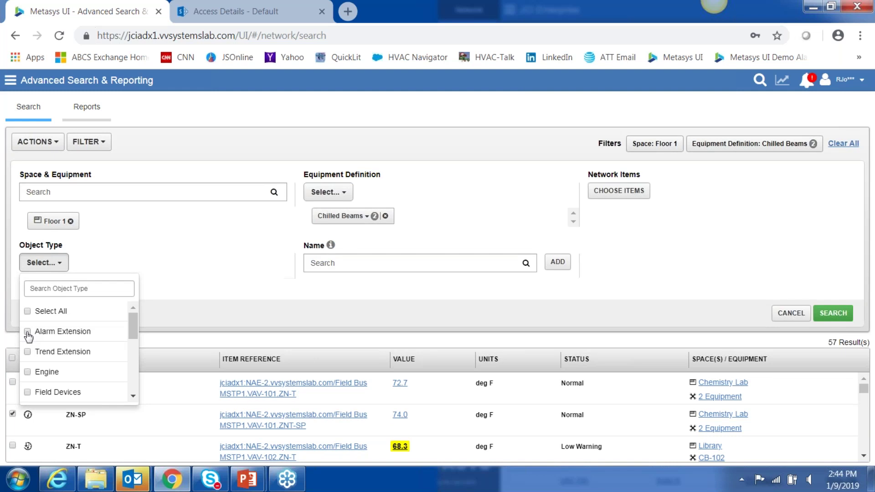
{"action": "left_click", "coordinate": [27, 331]}
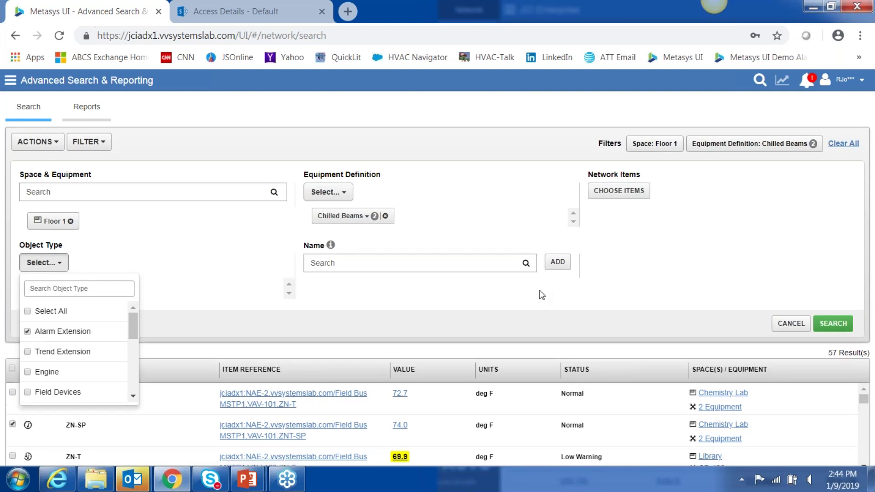
{"action": "left_click", "coordinate": [834, 324]}
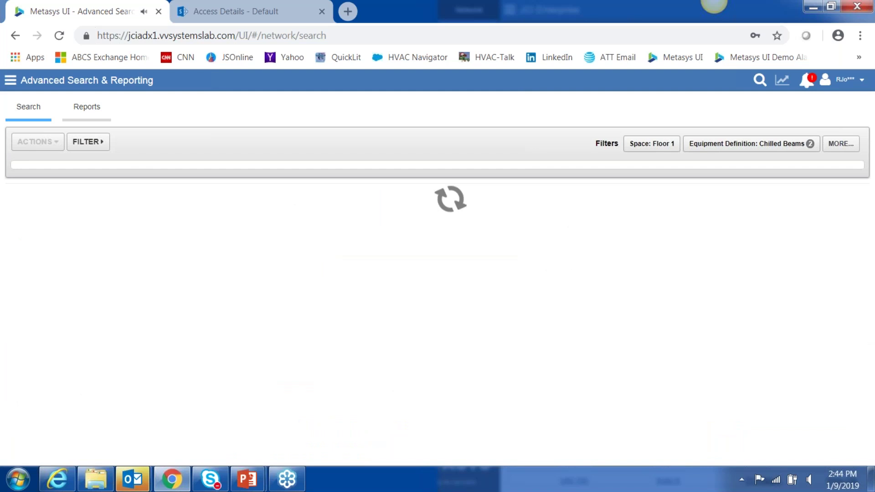
Select all found alarm extensions and enter a High Alarm Limit of 85 and a Low Alarm Limit of 55 for bulk modification.
{"action": "left_click", "coordinate": [12, 187]}
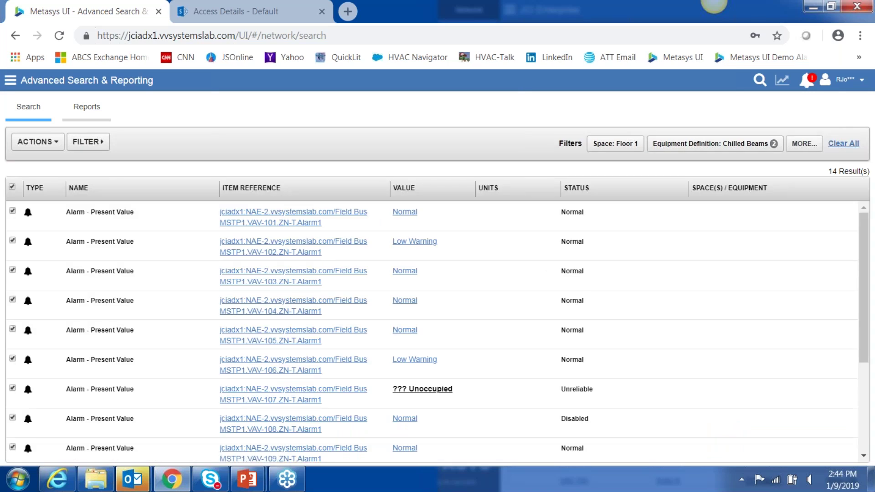
{"action": "left_click", "coordinate": [38, 142]}
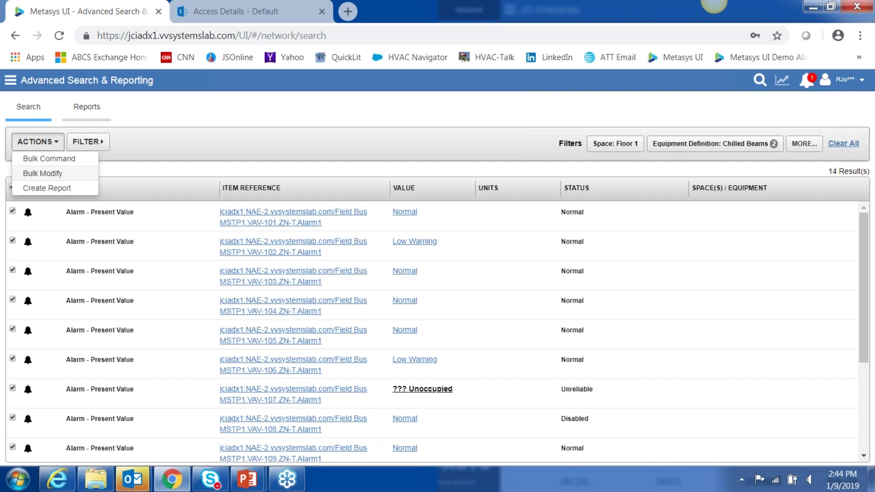
{"action": "left_click", "coordinate": [42, 174]}
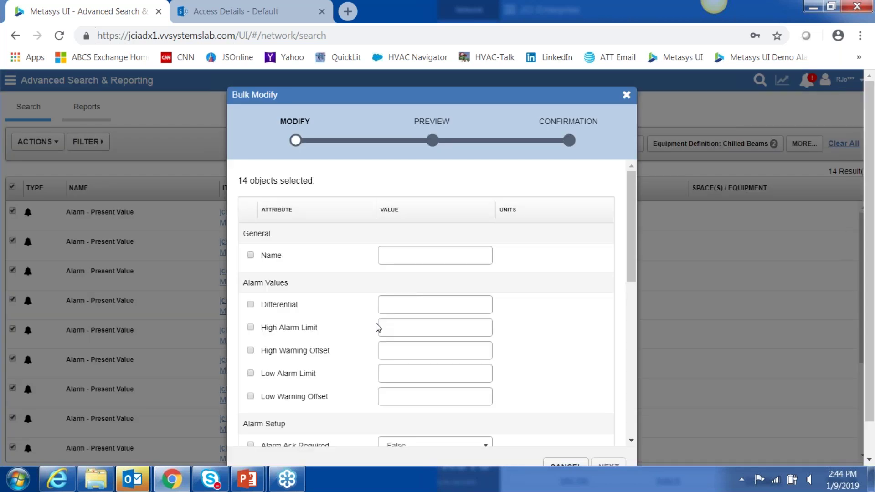
{"action": "left_click", "coordinate": [379, 327]}
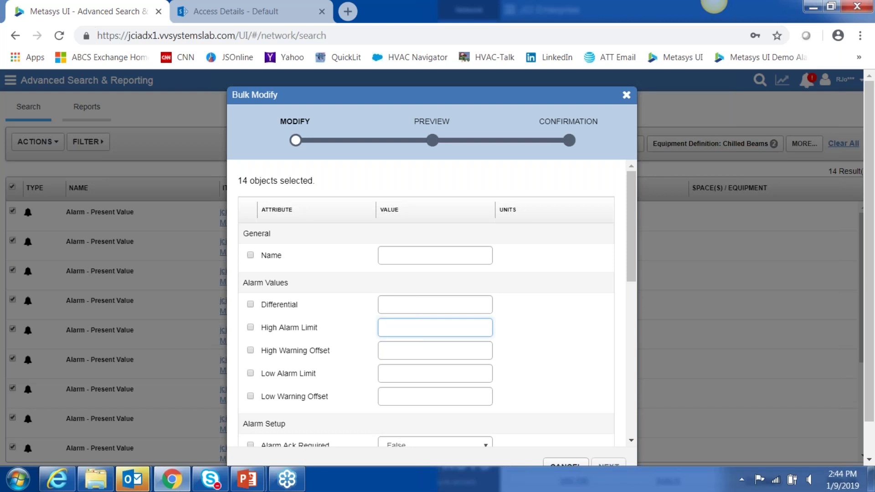
{"action": "type", "text": "85"}
{"action": "left_click", "coordinate": [405, 374]}
{"action": "type", "text": "55"}
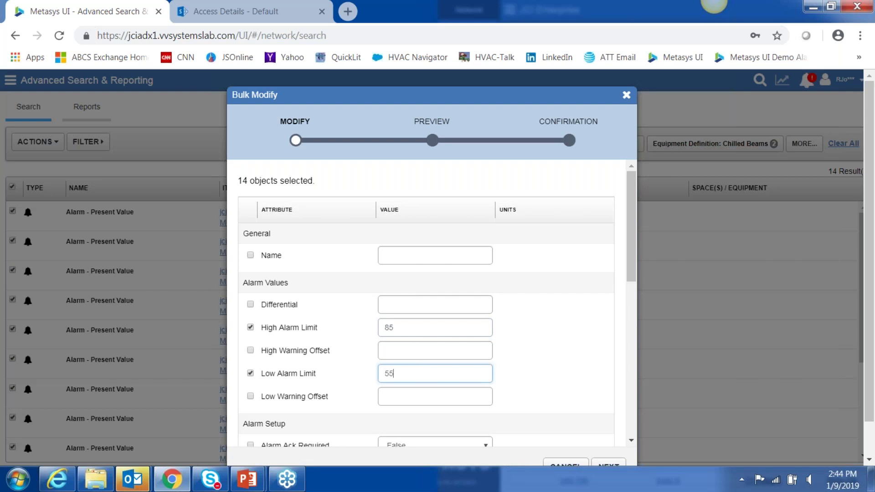
Apply the bulk alarm limit changes to the selected objects, review the confirmation details, and close the dialog.
{"action": "scroll", "coordinate": [631, 297], "scroll_direction": "down", "scroll_amount": 3}
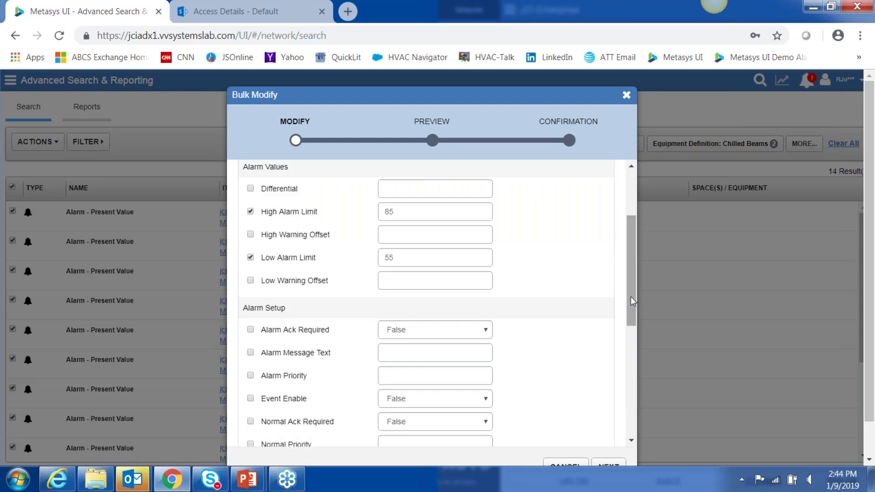
{"action": "scroll", "coordinate": [631, 297], "scroll_direction": "down", "scroll_amount": 5}
{"action": "scroll", "coordinate": [871, 360], "scroll_direction": "down", "scroll_amount": 1}
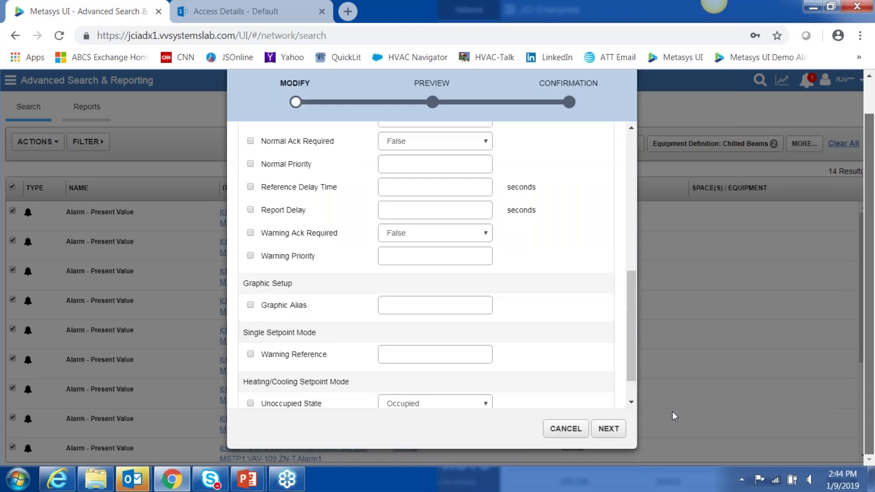
{"action": "left_click", "coordinate": [608, 428]}
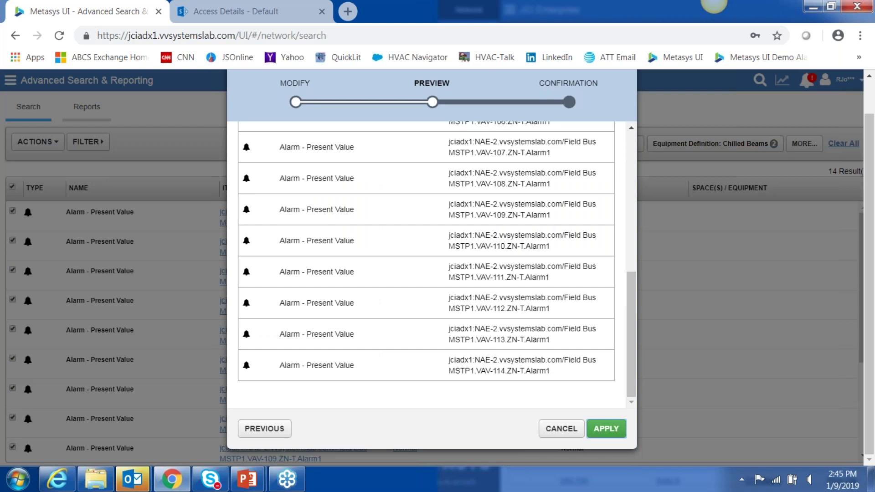
{"action": "left_click", "coordinate": [606, 429]}
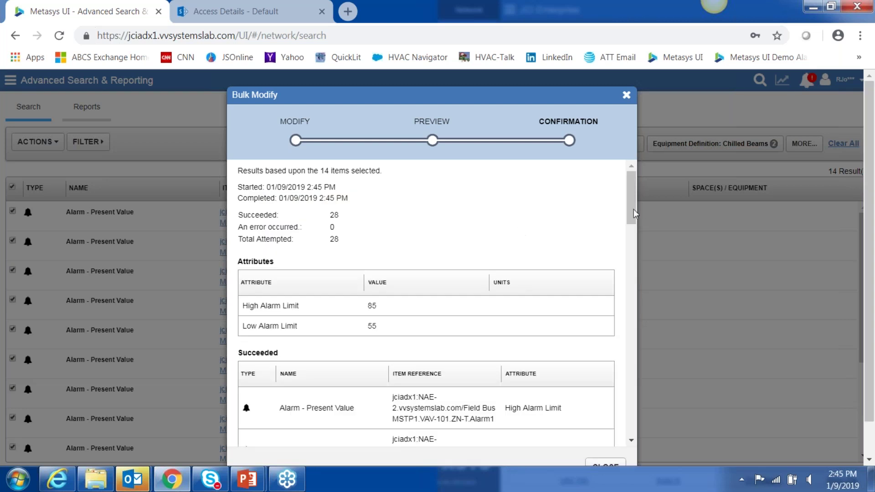
{"action": "scroll", "coordinate": [634, 209], "scroll_direction": "down", "scroll_amount": 5}
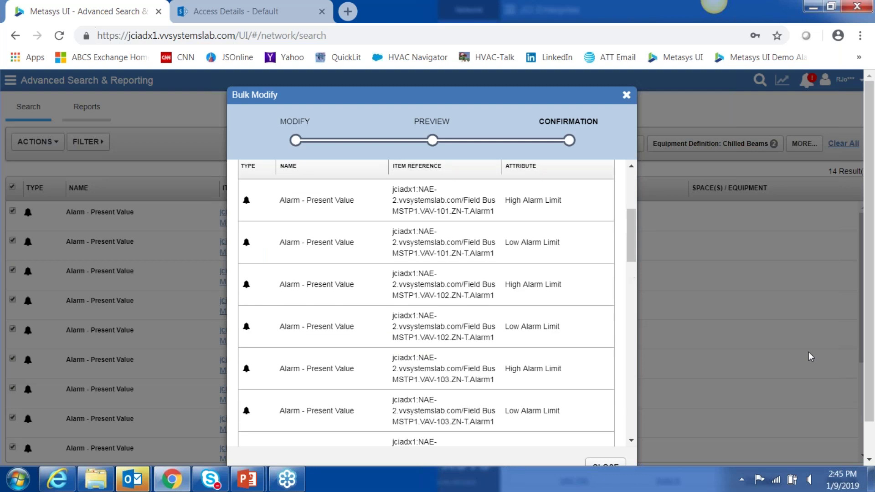
{"action": "scroll", "coordinate": [809, 352], "scroll_direction": "down", "scroll_amount": 2}
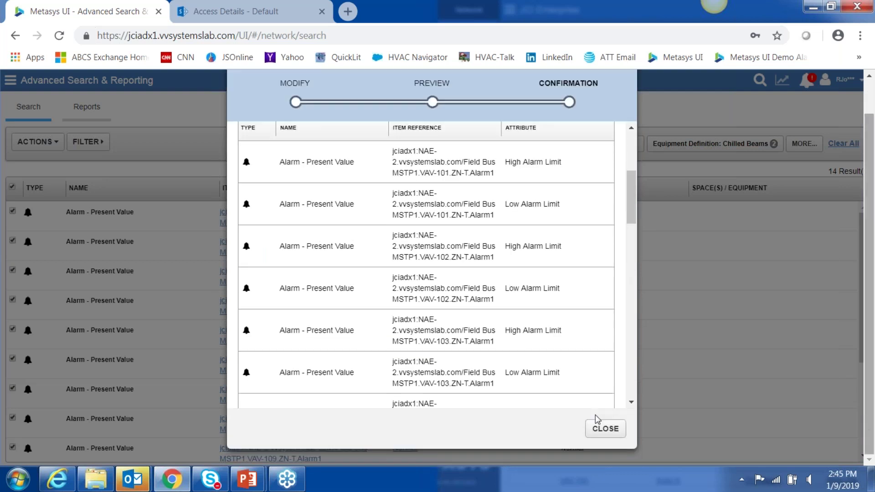
{"action": "left_click", "coordinate": [605, 428]}
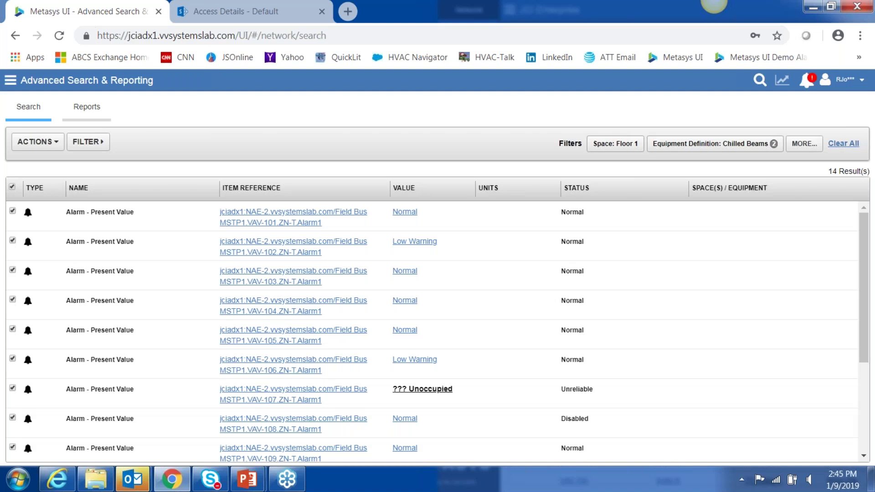
Go to the Floor 1 space of JCI High School in the JCI School District.
{"action": "left_click", "coordinate": [10, 80]}
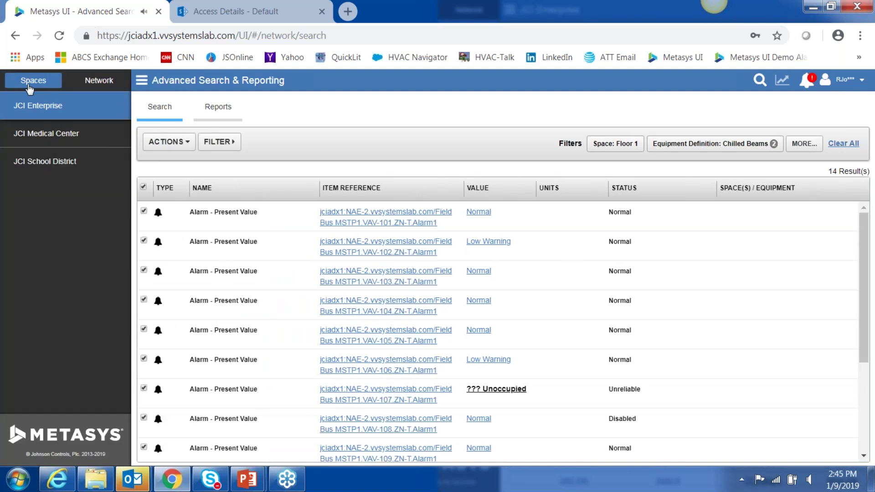
{"action": "left_click", "coordinate": [36, 160]}
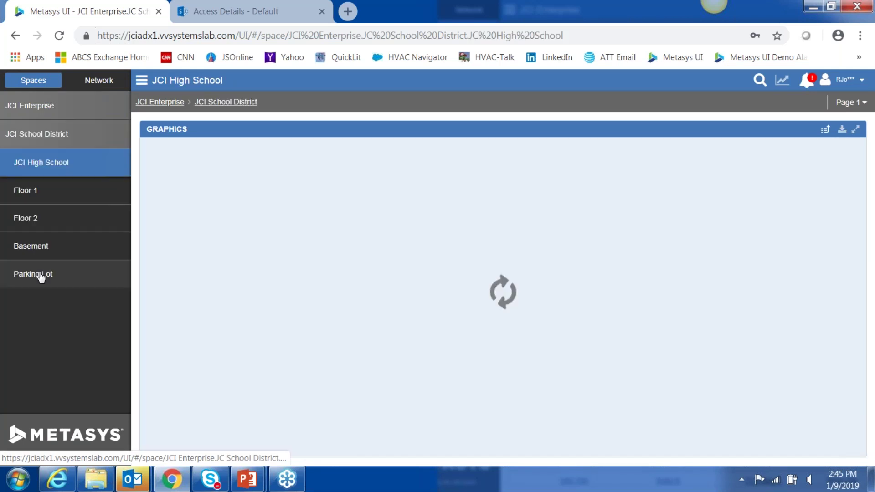
{"action": "left_click", "coordinate": [32, 190]}
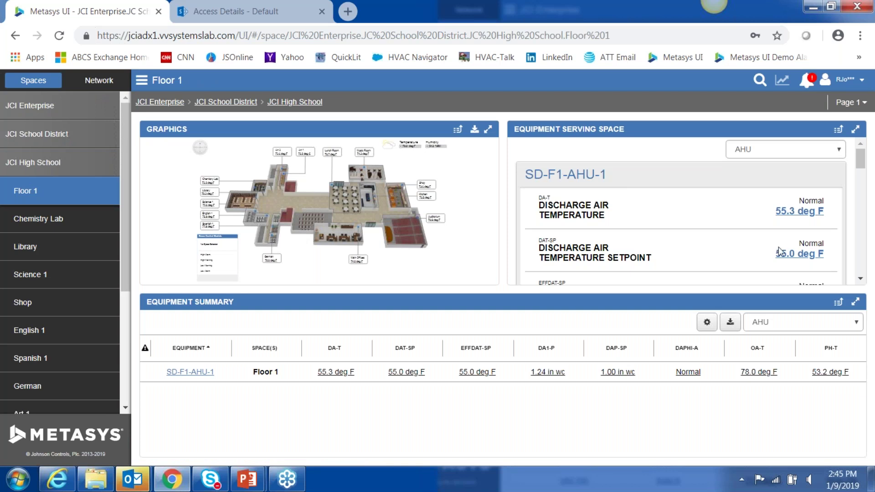
Choose the Override command for SD-F1-AHU-1's discharge air temperature setpoint with a value of 56 deg F.
{"action": "left_click", "coordinate": [779, 251]}
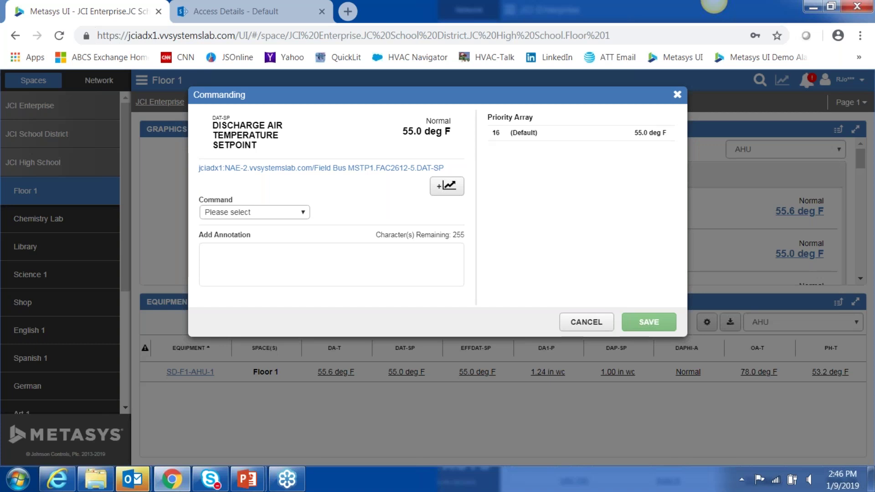
{"action": "left_click", "coordinate": [304, 213]}
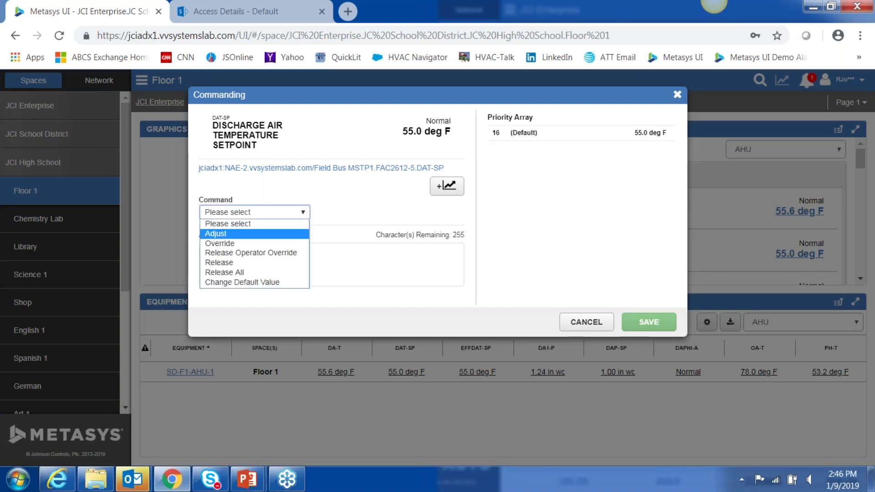
{"action": "key", "text": "Return"}
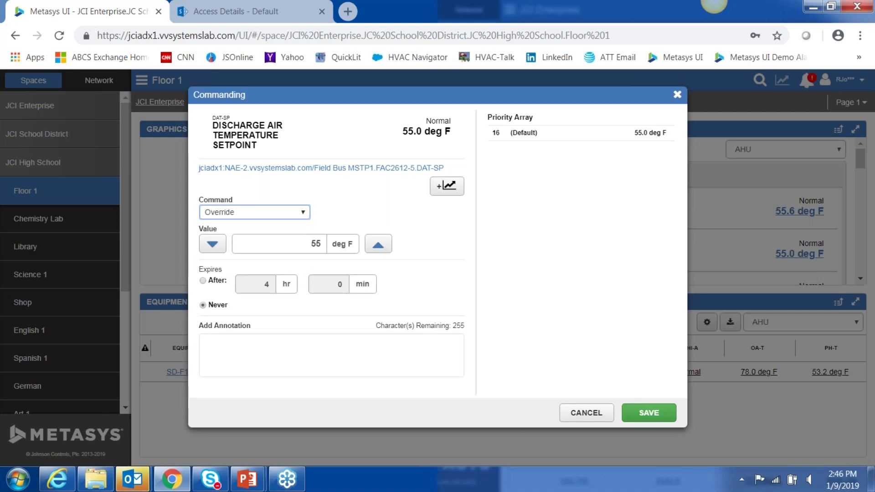
{"action": "double_click", "coordinate": [326, 246]}
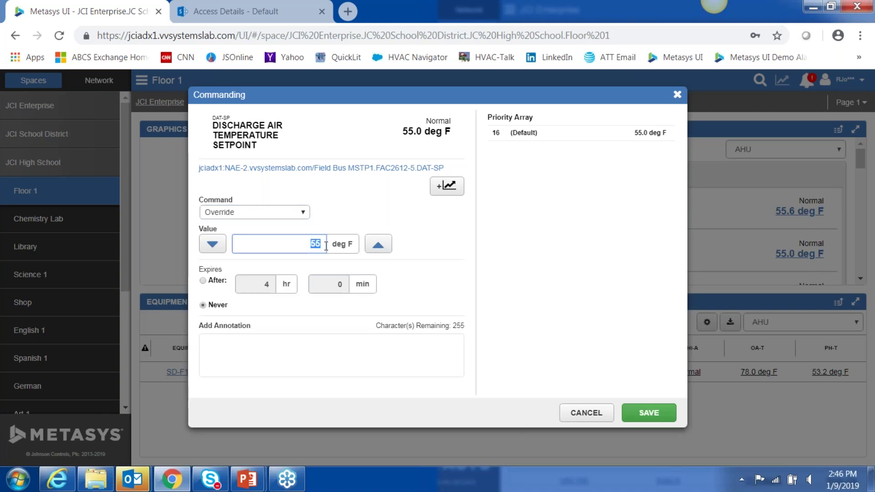
{"action": "type", "text": "56"}
Make the override expire after 1 hour, annotate it "Webinar demo", and save the command.
{"action": "left_click", "coordinate": [203, 282]}
{"action": "double_click", "coordinate": [273, 288]}
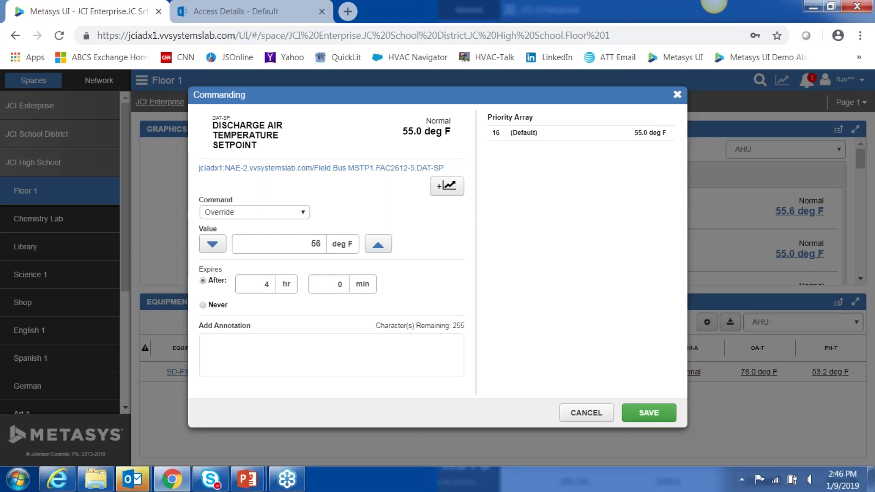
{"action": "type", "text": "1"}
{"action": "left_click", "coordinate": [233, 345]}
{"action": "type", "text": "Webinar"}
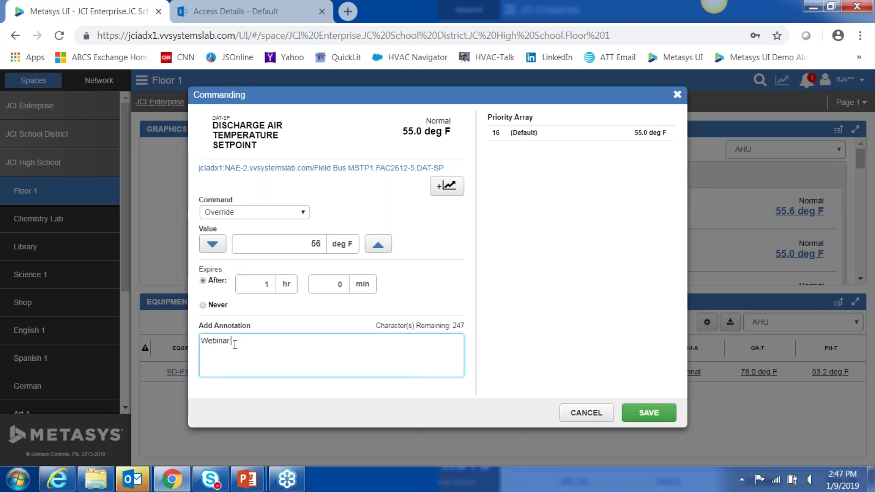
{"action": "type", "text": "demo"}
{"action": "key", "text": "Tab"}
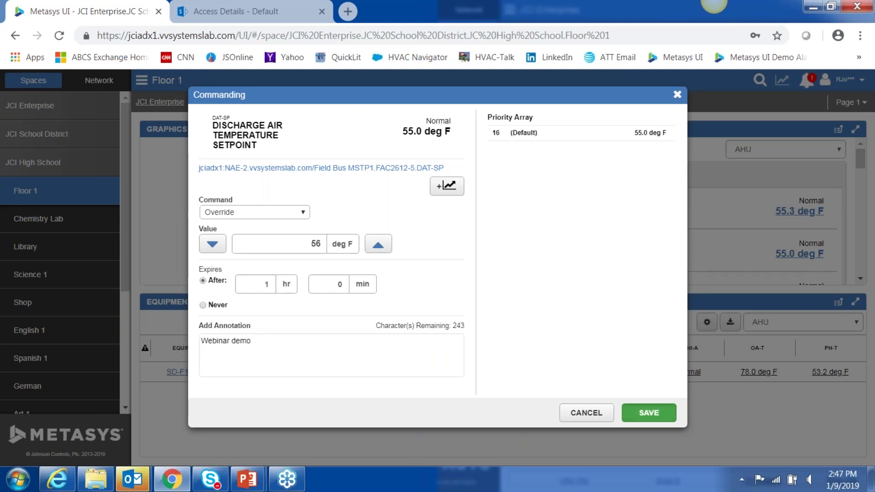
{"action": "key", "text": "Return"}
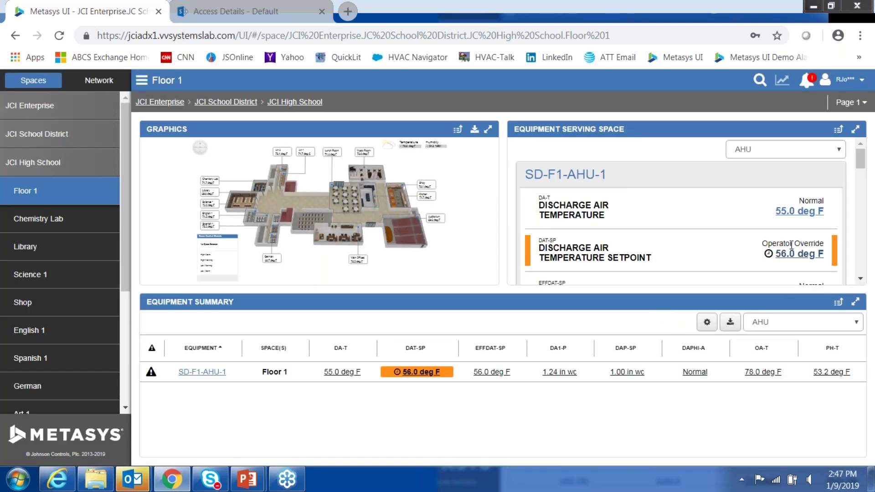
Examine the priority array and expiration of the overridden discharge air temperature setpoint without issuing a command.
{"action": "left_click", "coordinate": [790, 258]}
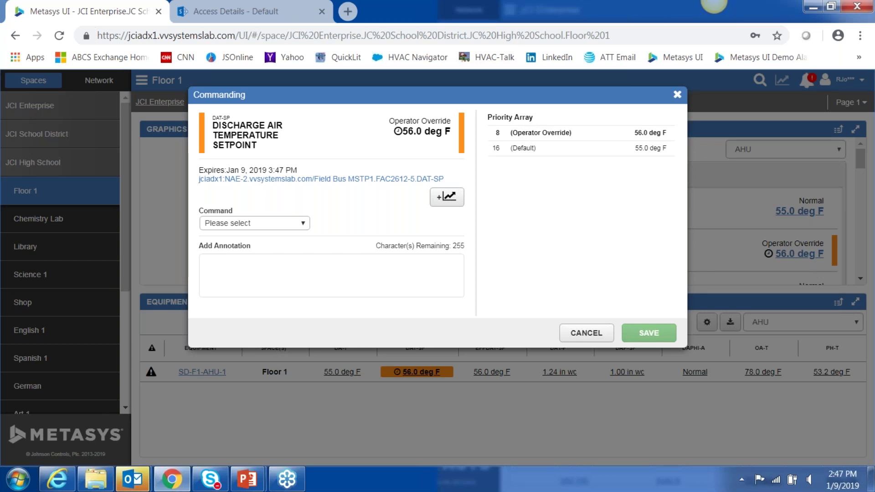
{"action": "key", "text": "Escape"}
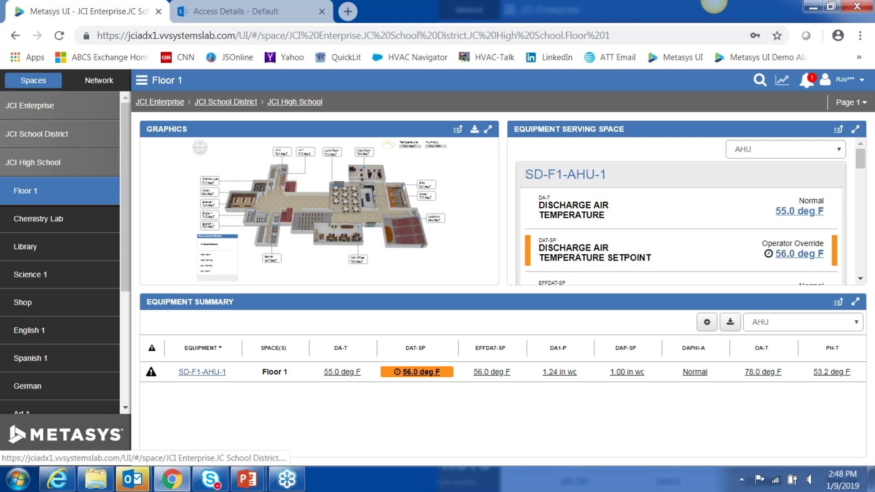
Enlarge SD-F1-AHU-1's trend, split it into separate charts, and zoom to about 9:16 AM to 3:45 PM on 01/08/2019.
{"action": "left_click", "coordinate": [201, 372]}
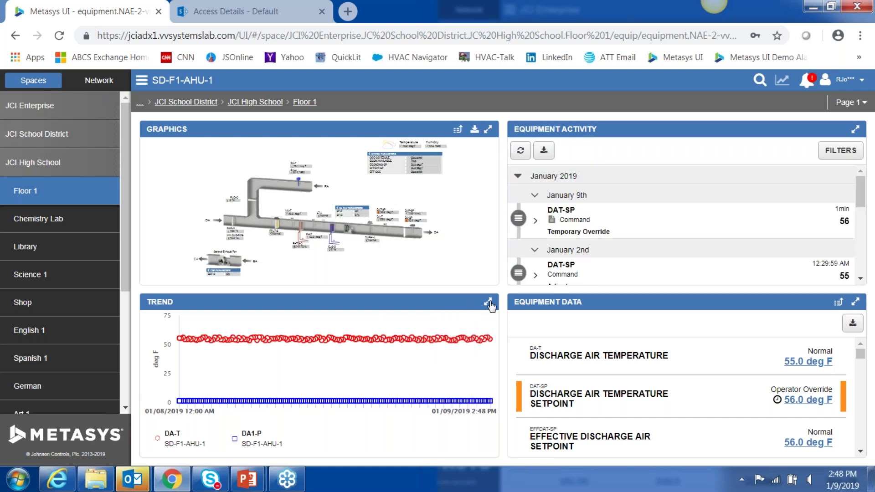
{"action": "left_click", "coordinate": [488, 303]}
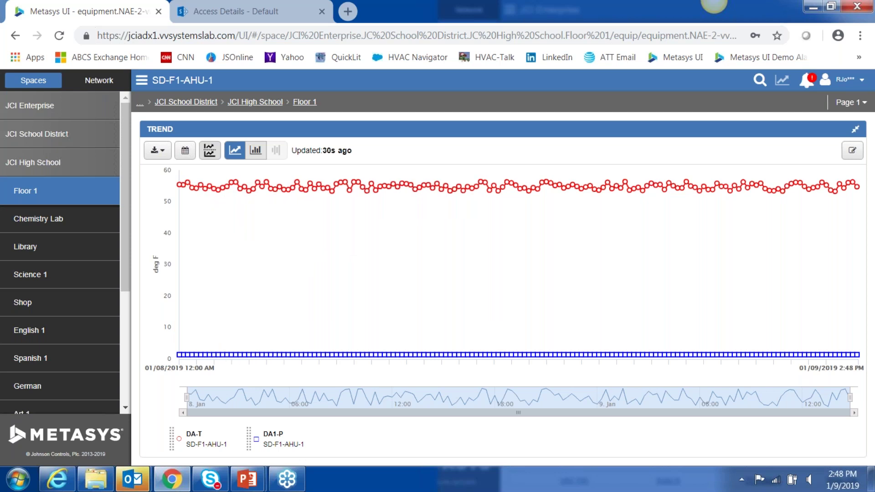
{"action": "left_click", "coordinate": [209, 150]}
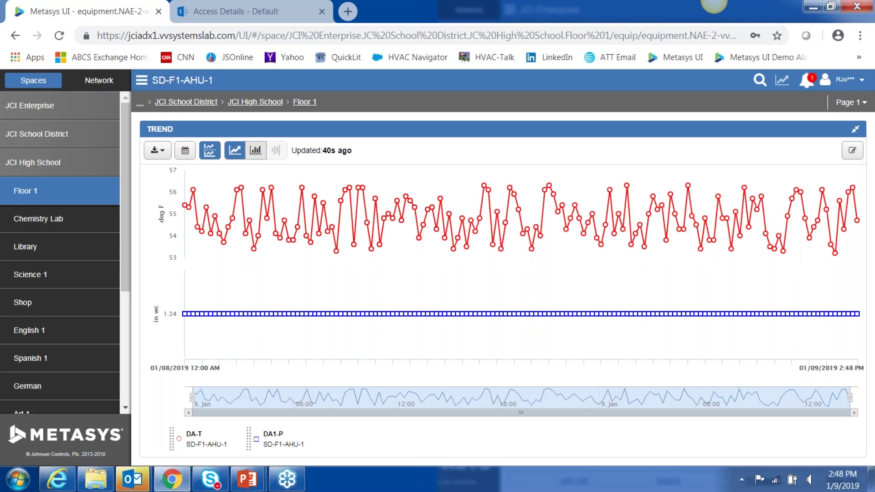
{"action": "left_click_drag", "start_coordinate": [346, 256], "coordinate": [459, 258]}
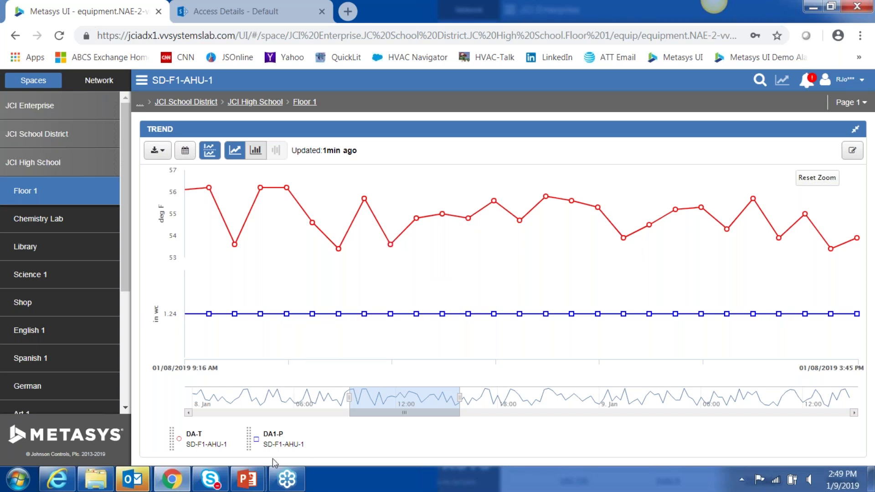
Switch to the PowerPoint slide show.
{"action": "left_click", "coordinate": [250, 479]}
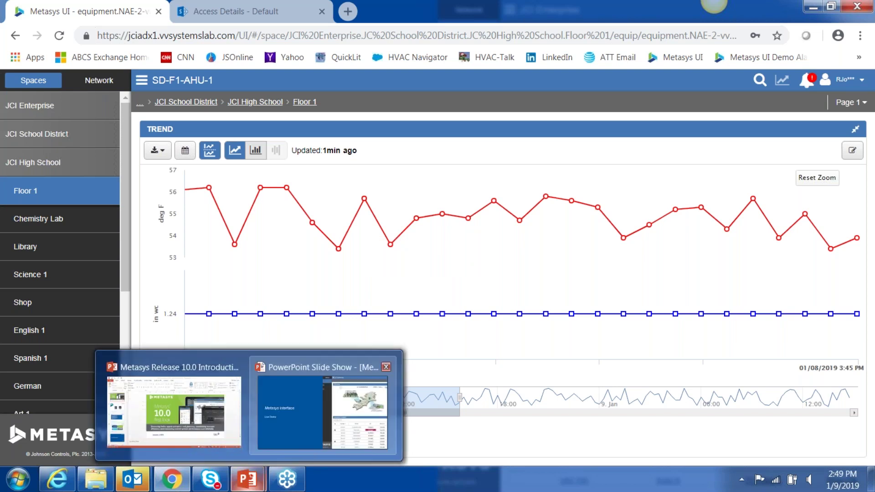